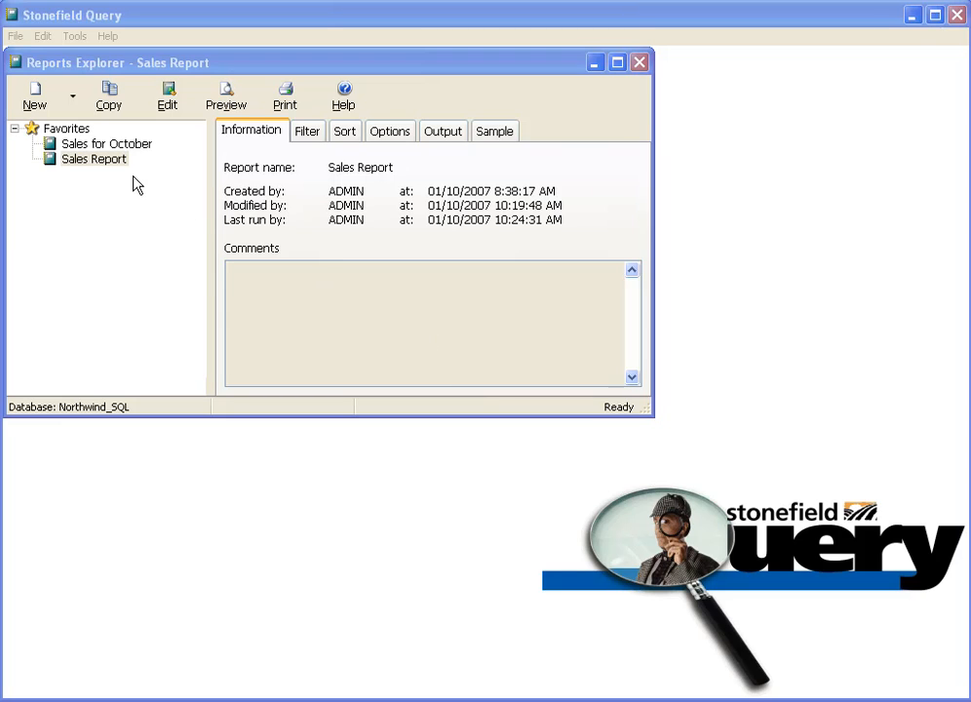
Open Sales Report for editing and bring up its advanced layout in the report designer from the formatting options
{"action": "left_click", "coordinate": [106, 162]}
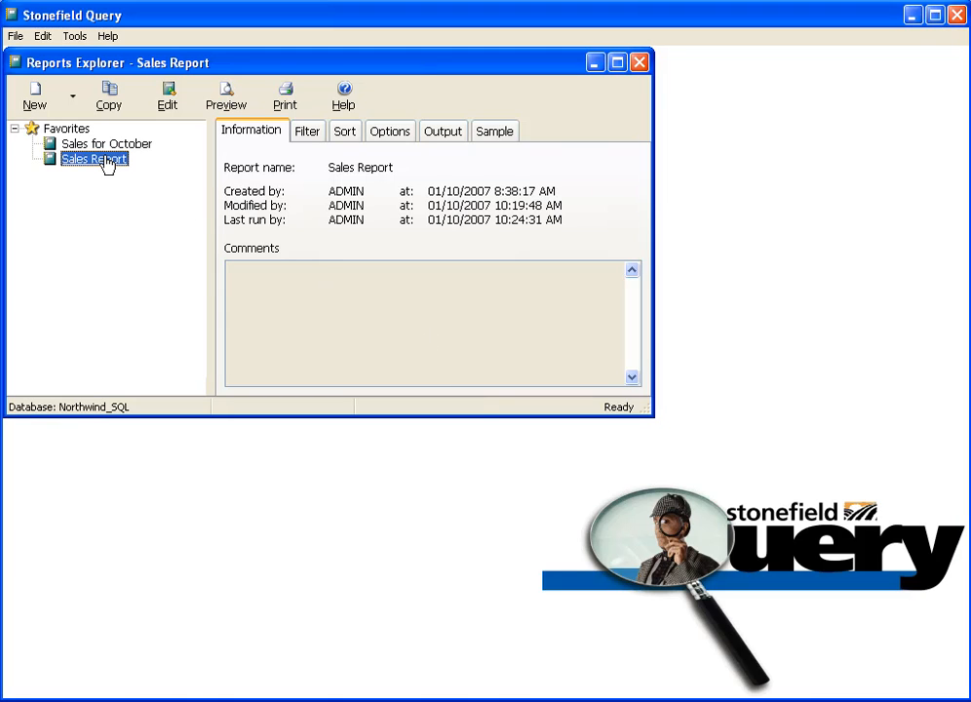
{"action": "left_click", "coordinate": [168, 108]}
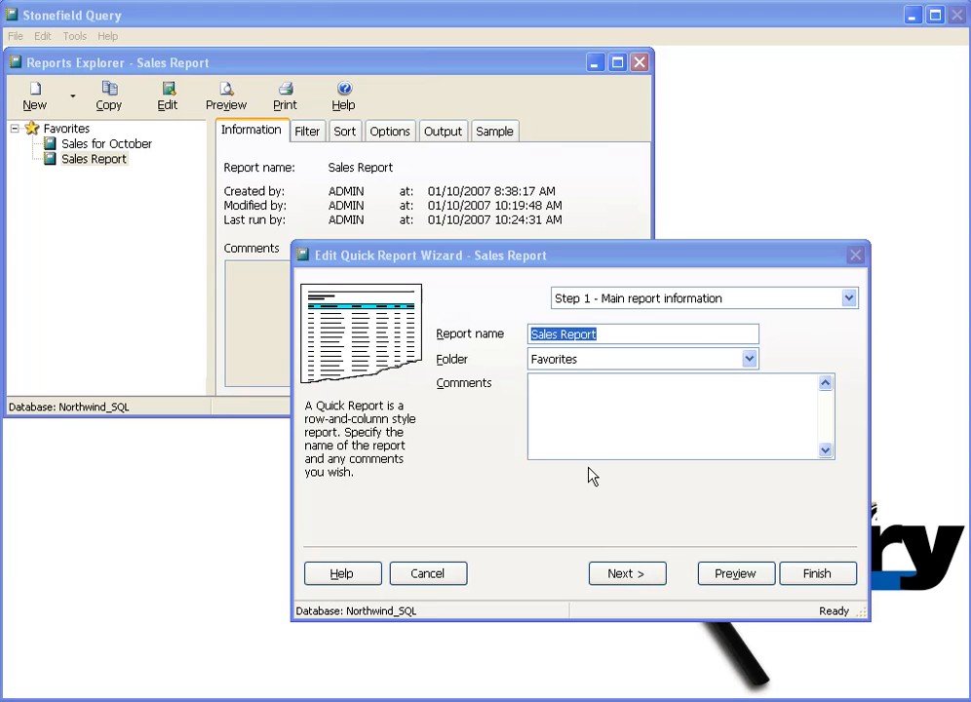
{"action": "left_click", "coordinate": [588, 467]}
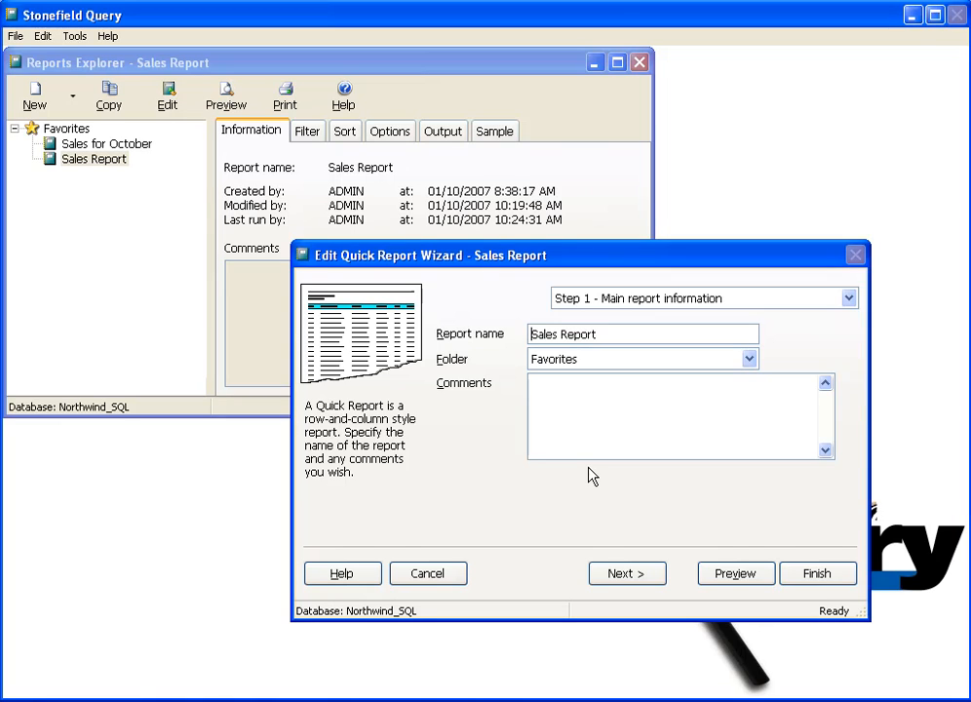
{"action": "left_click", "coordinate": [598, 574]}
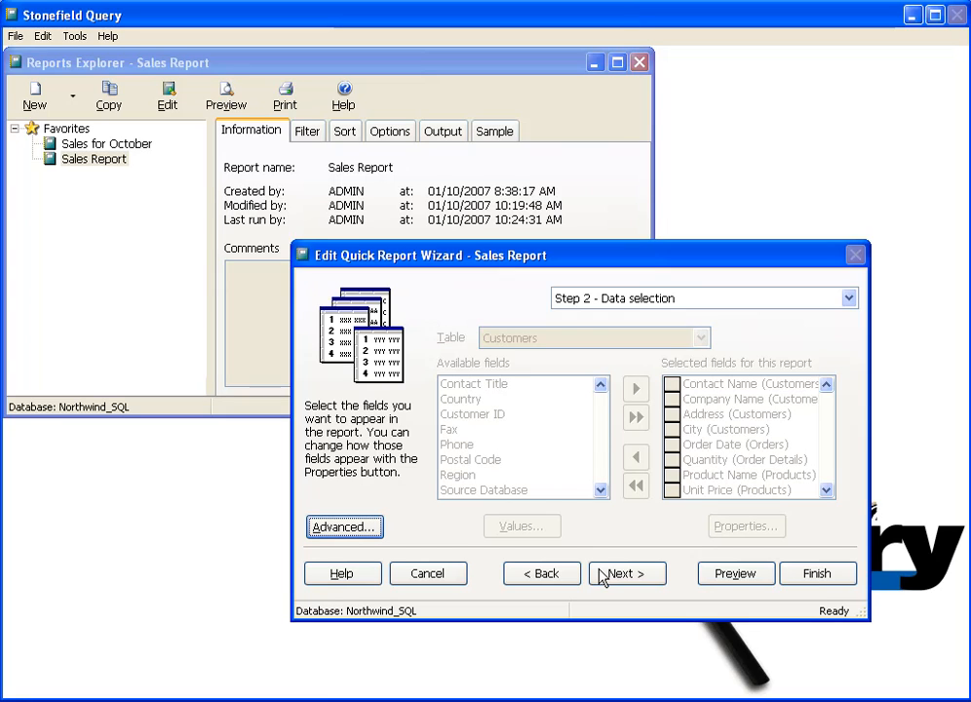
{"action": "left_click", "coordinate": [602, 576]}
{"action": "left_click", "coordinate": [601, 576]}
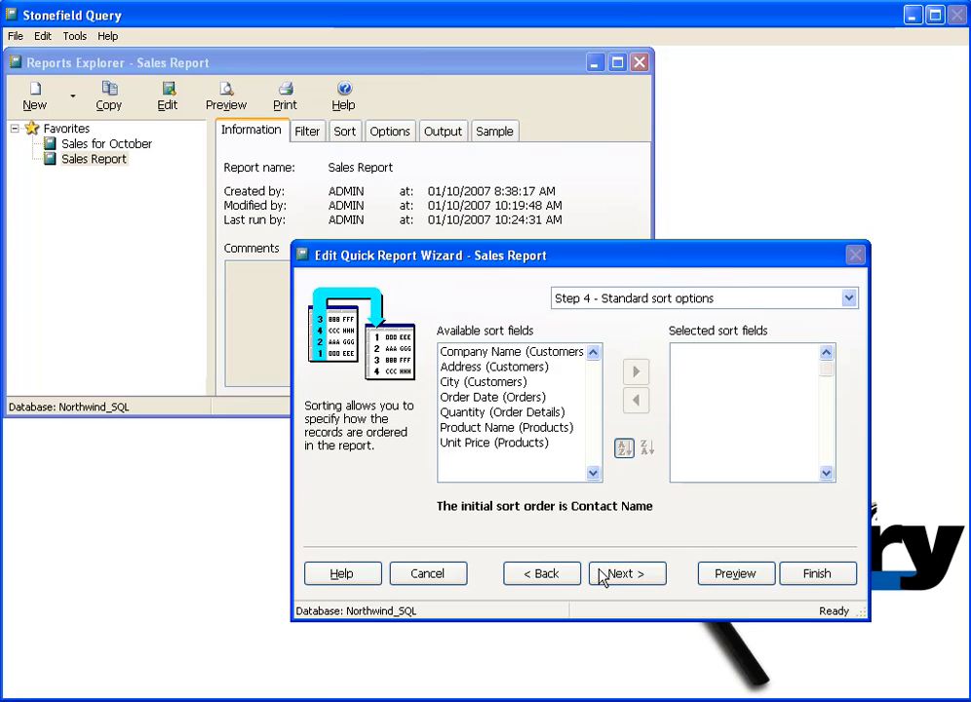
{"action": "left_click", "coordinate": [602, 576]}
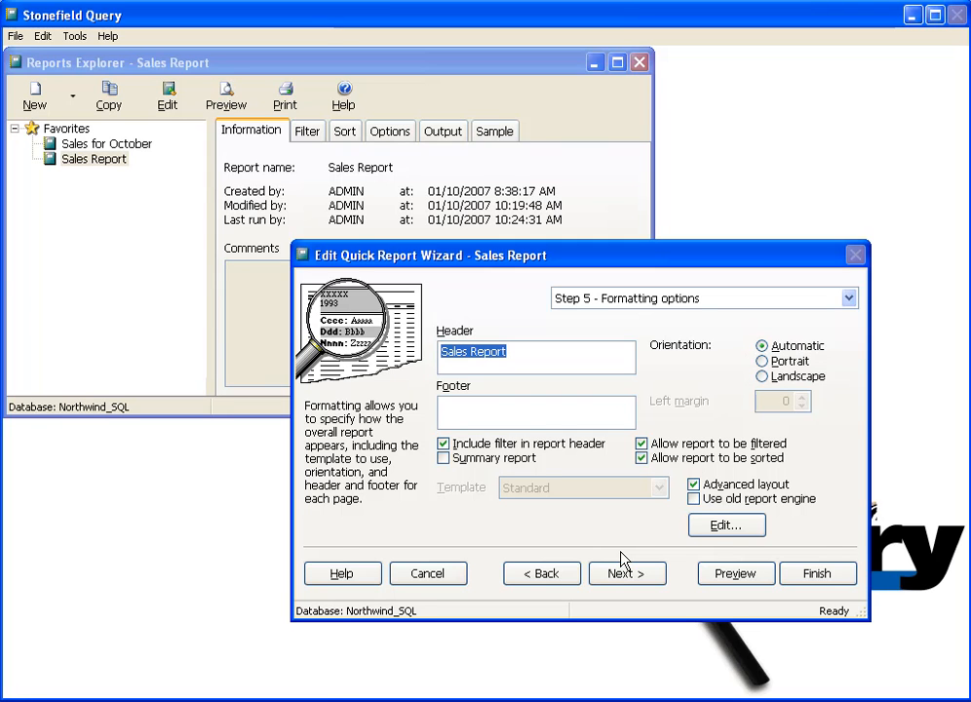
{"action": "left_click", "coordinate": [711, 537]}
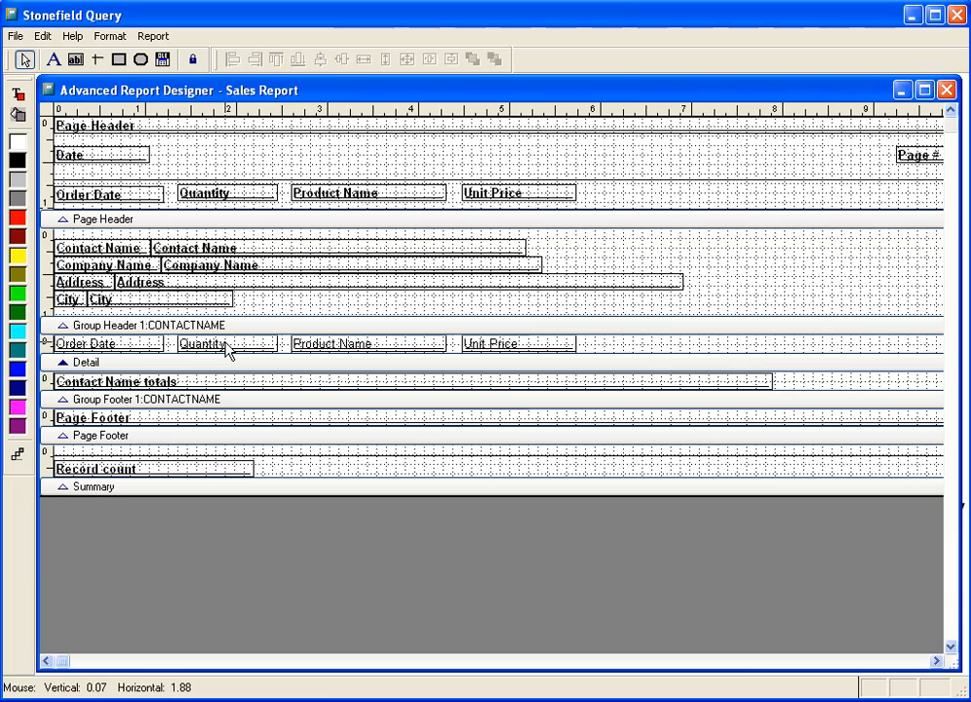
{"action": "double_click", "coordinate": [592, 474]}
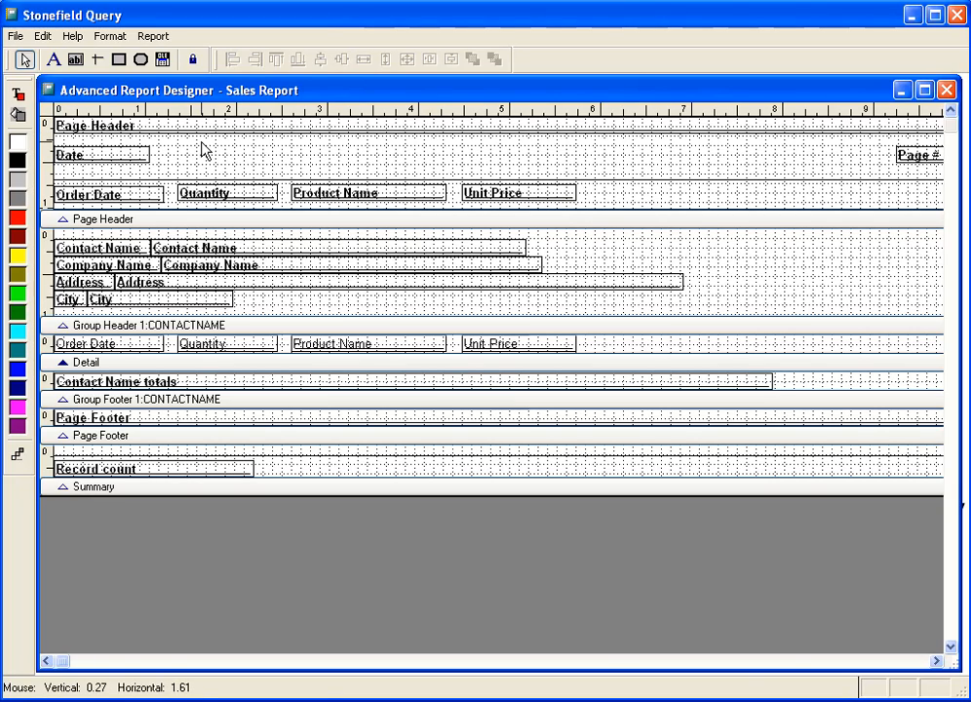
Draw a new field in the Detail band beside Unit Price, about 1.21 in wide and 0.18 in high
{"action": "left_click", "coordinate": [77, 61]}
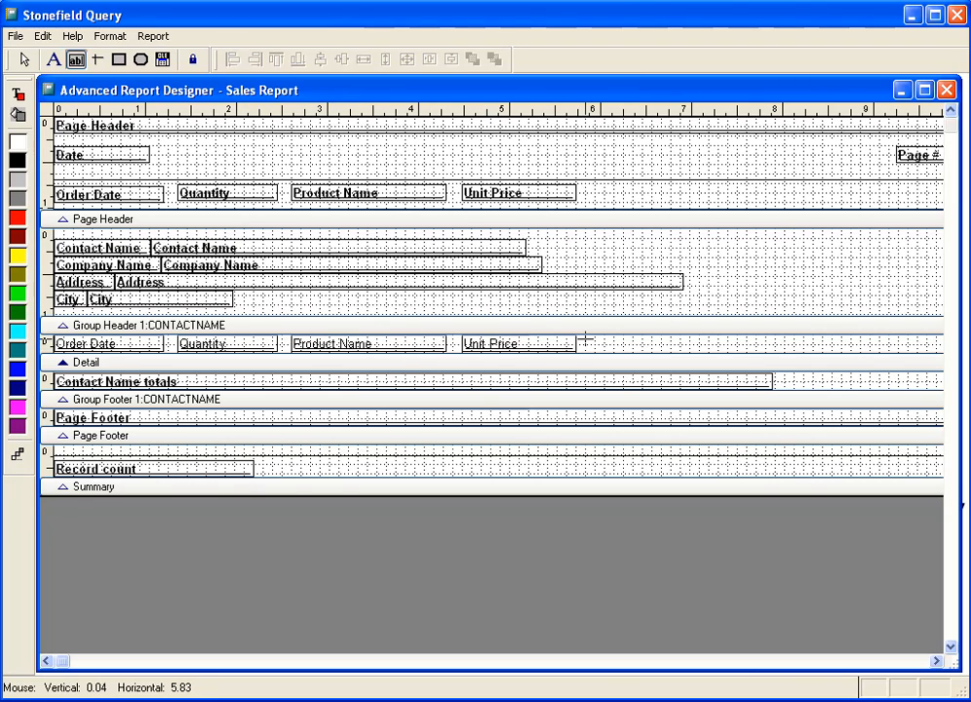
{"action": "left_click_drag", "start_coordinate": [594, 337], "coordinate": [704, 346]}
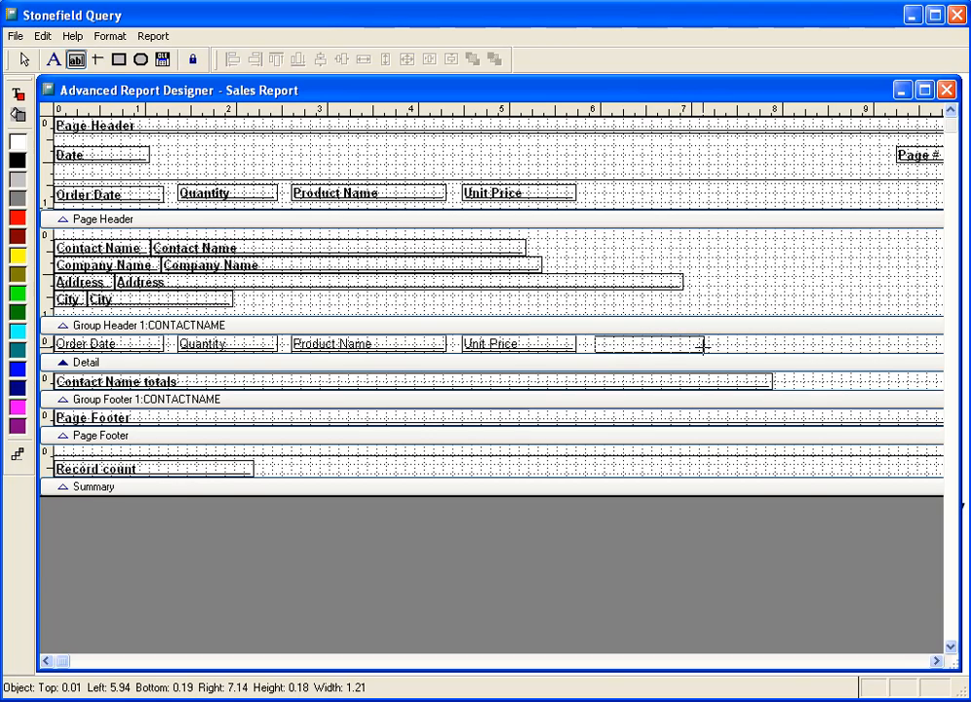
{"action": "left_click_drag", "start_coordinate": [705, 346], "coordinate": [705, 346]}
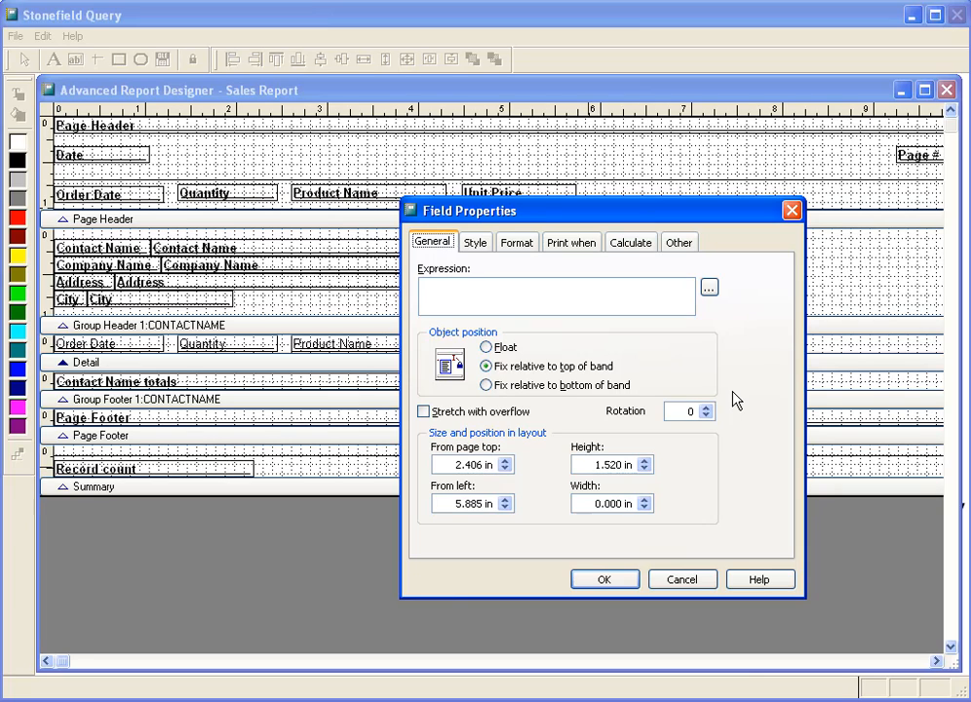
Set the new field's expression to the Amount field from the Order Details table and accept the field properties
{"action": "left_click", "coordinate": [708, 288]}
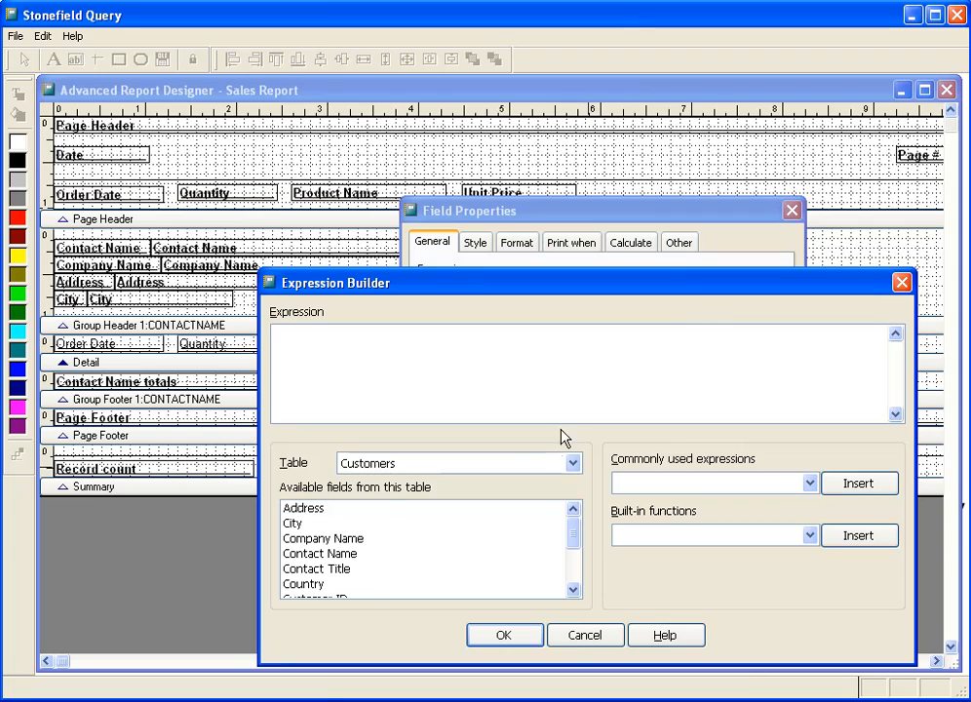
{"action": "left_click", "coordinate": [543, 464]}
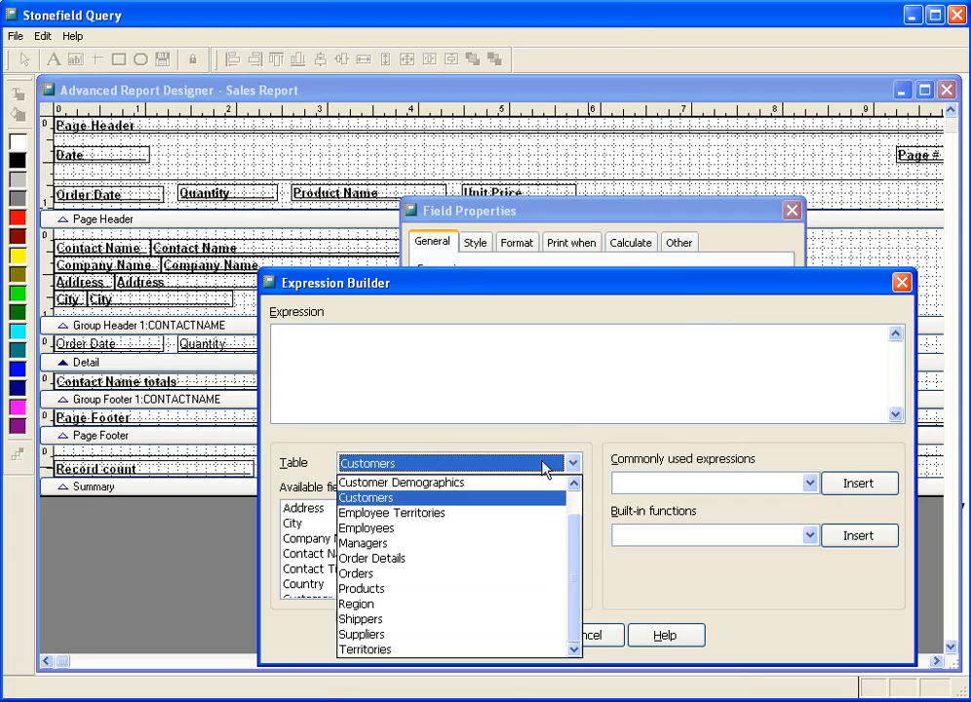
{"action": "left_click", "coordinate": [453, 560]}
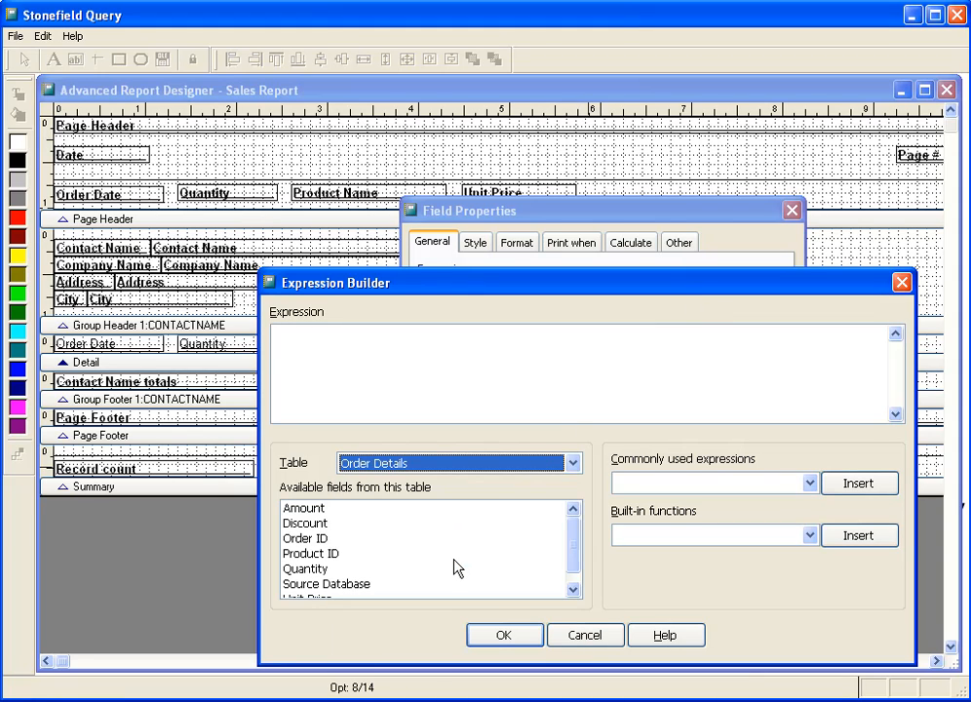
{"action": "double_click", "coordinate": [331, 512]}
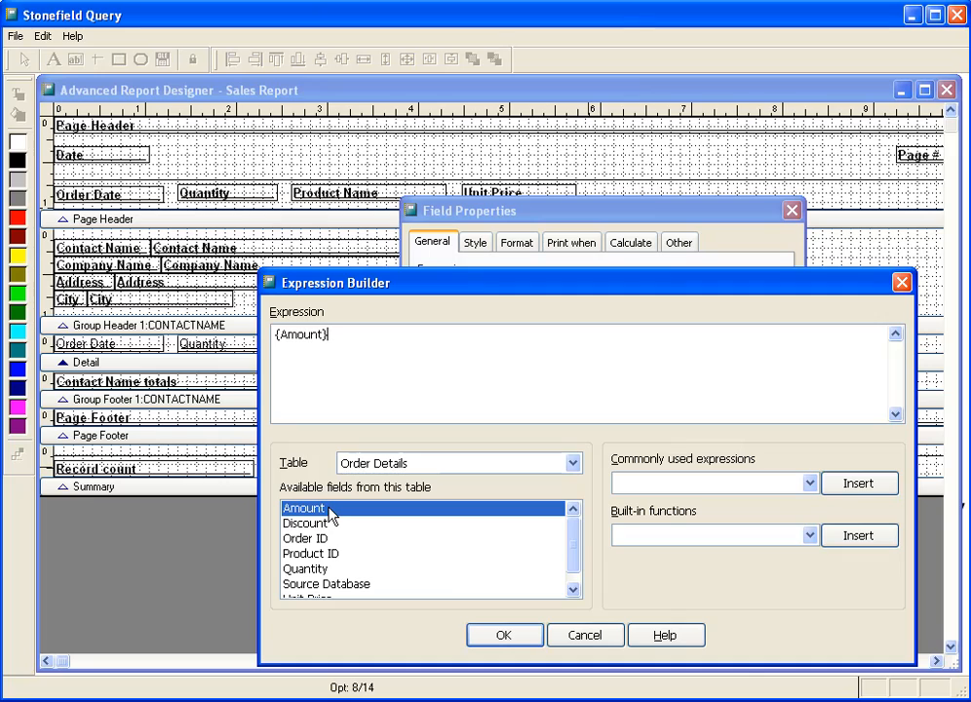
{"action": "left_click", "coordinate": [514, 636]}
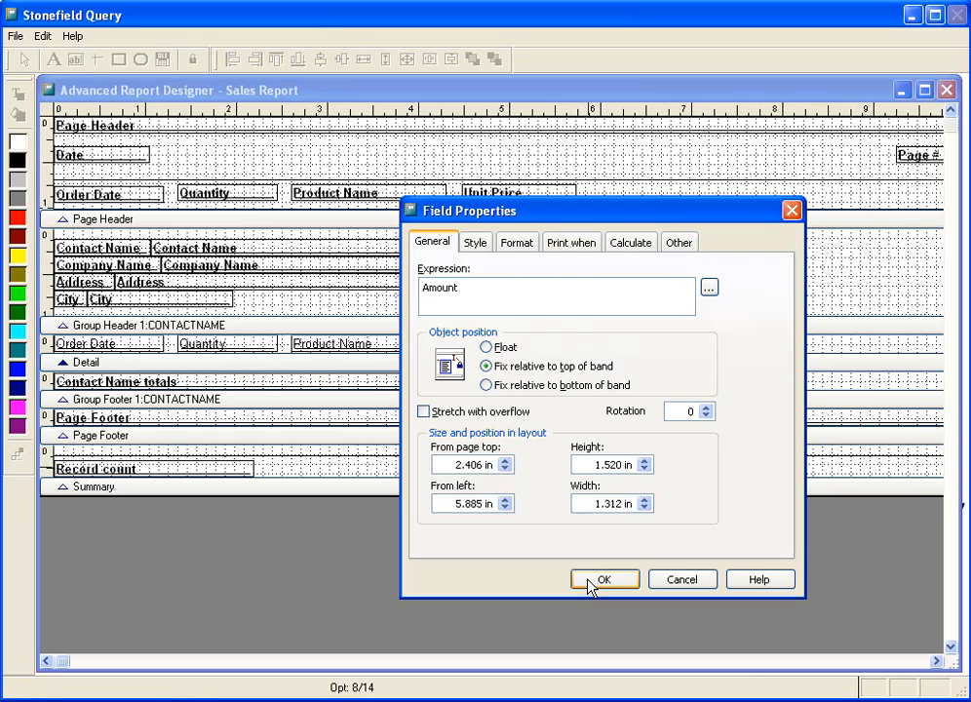
{"action": "left_click", "coordinate": [594, 581]}
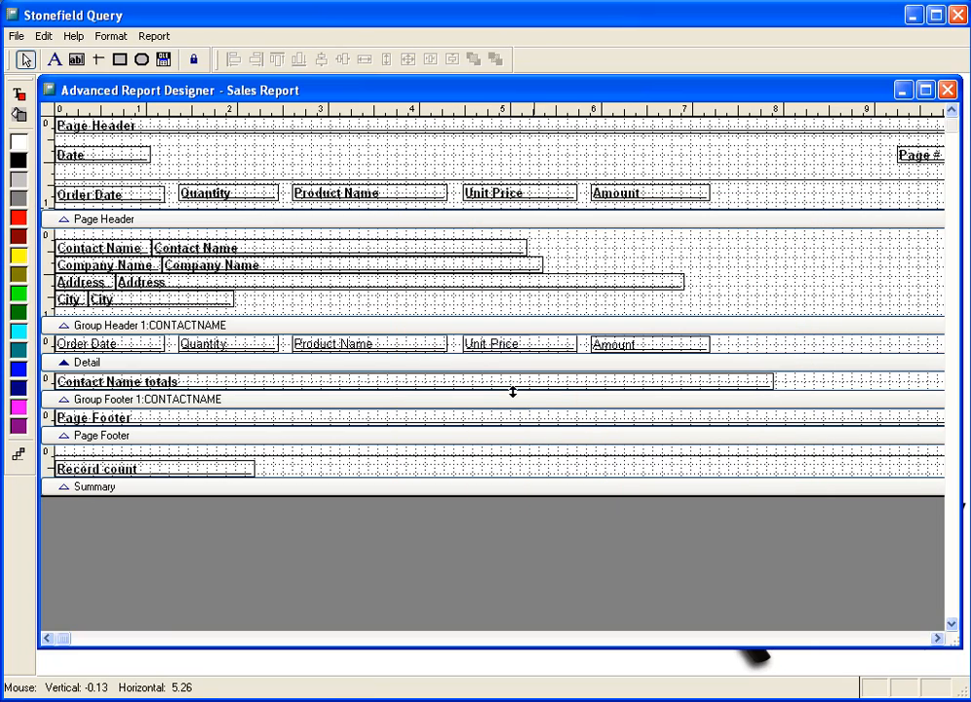
Change the Amount column heading in the page header to "Sale Amount" and close the report designer, saving the changes
{"action": "right_click", "coordinate": [660, 202]}
{"action": "left_click", "coordinate": [682, 265]}
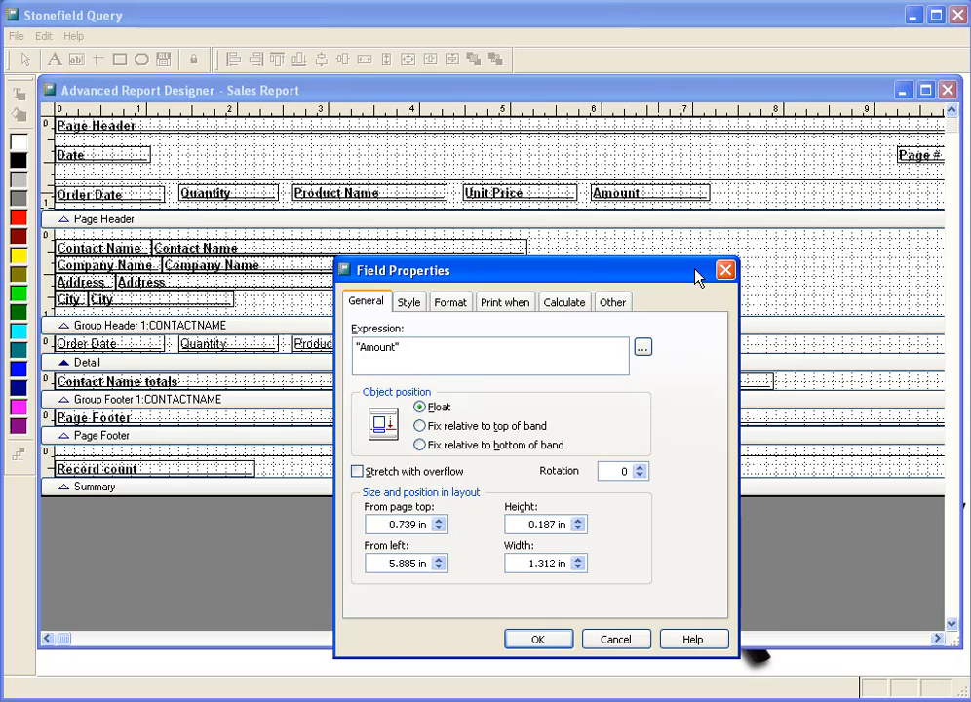
{"action": "left_click", "coordinate": [359, 349]}
{"action": "type", "text": "Sale"}
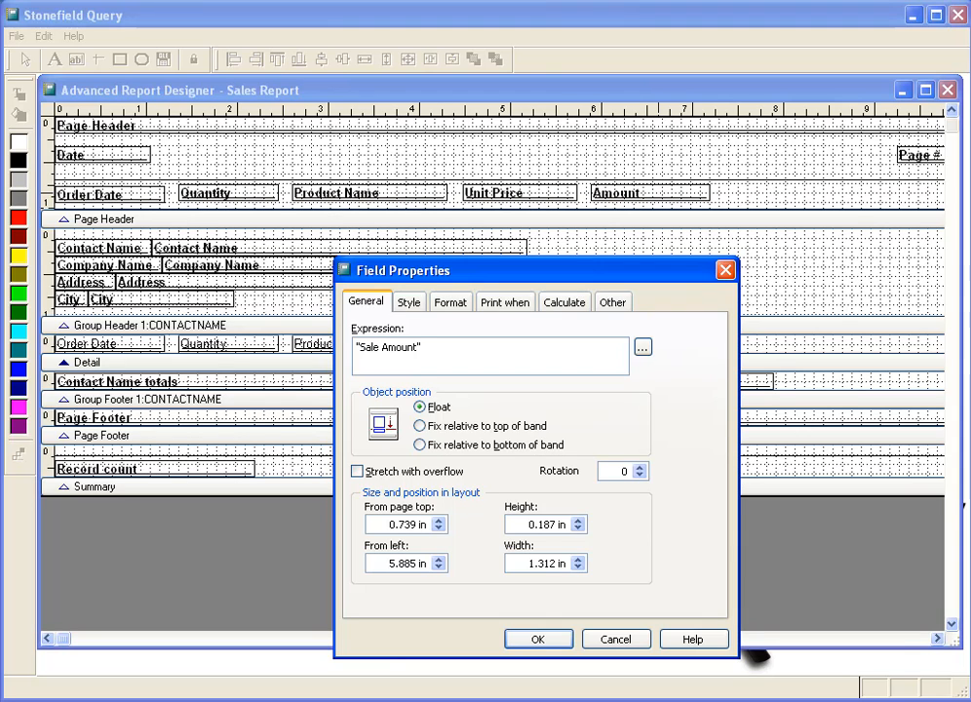
{"action": "left_click", "coordinate": [526, 641]}
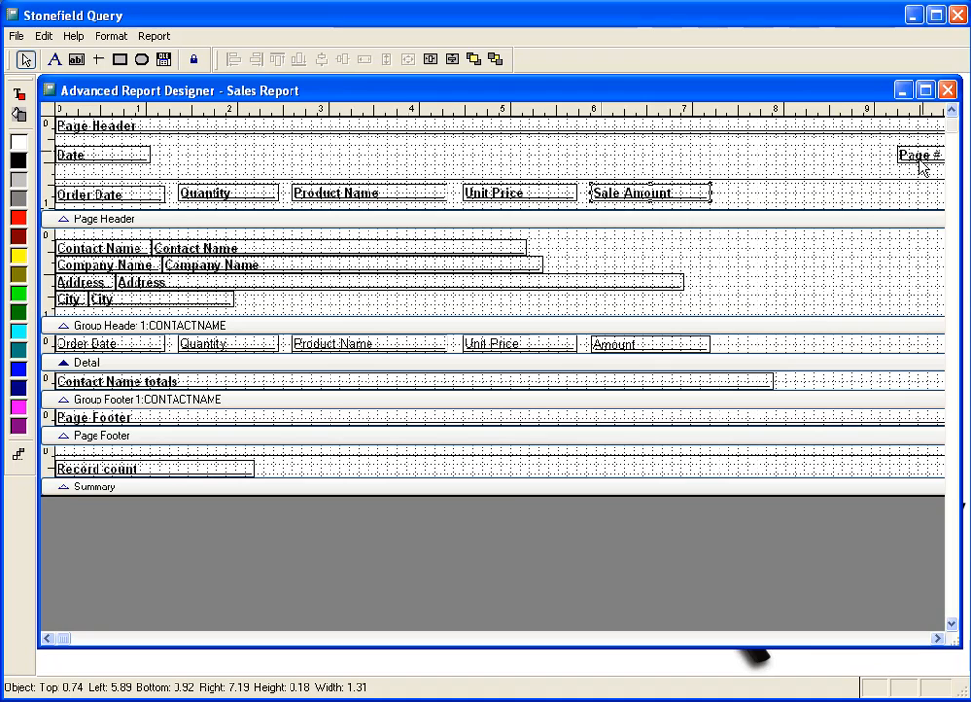
{"action": "left_click", "coordinate": [946, 93]}
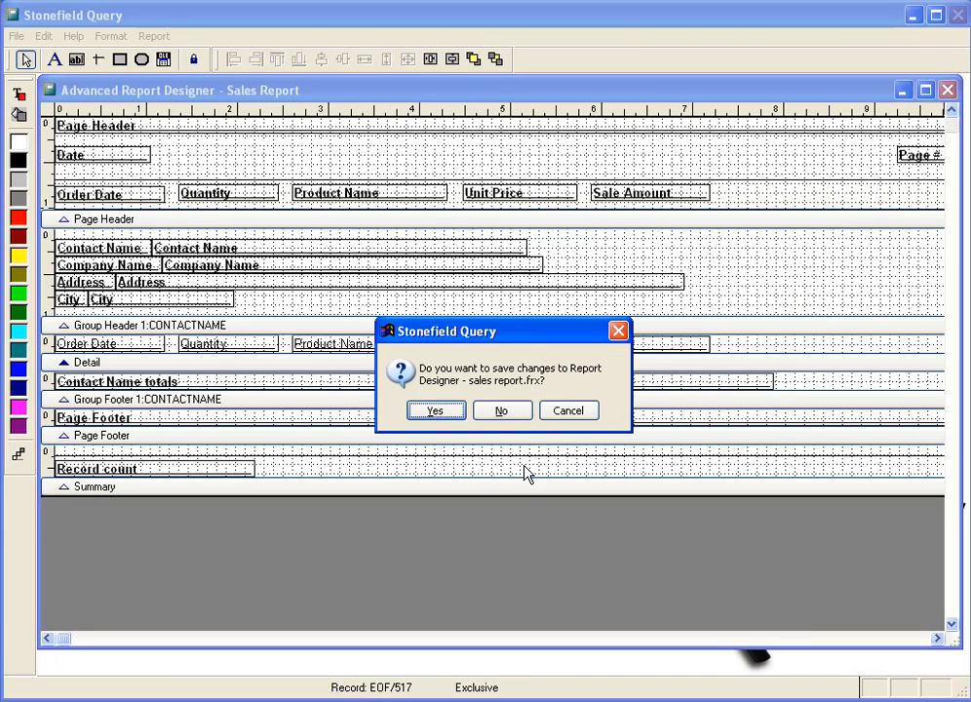
{"action": "left_click", "coordinate": [435, 411]}
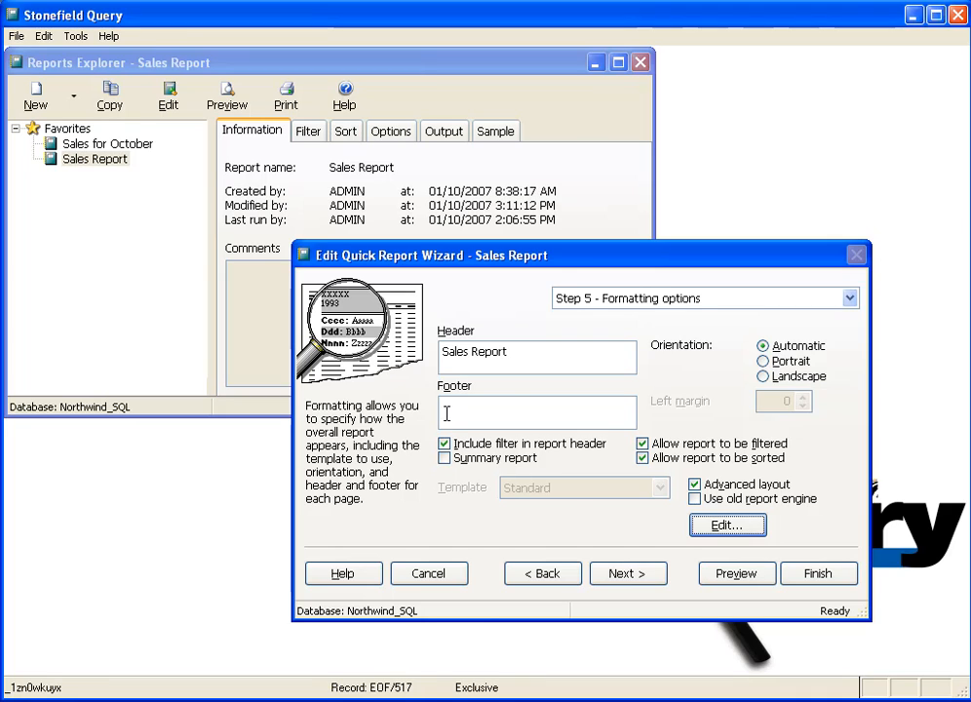
Preview the edited report for order dates between 01/01/1997 and 07/10/1997, check the new Sale Amount column, and close the preview
{"action": "left_click", "coordinate": [717, 577]}
{"action": "left_click", "coordinate": [736, 575]}
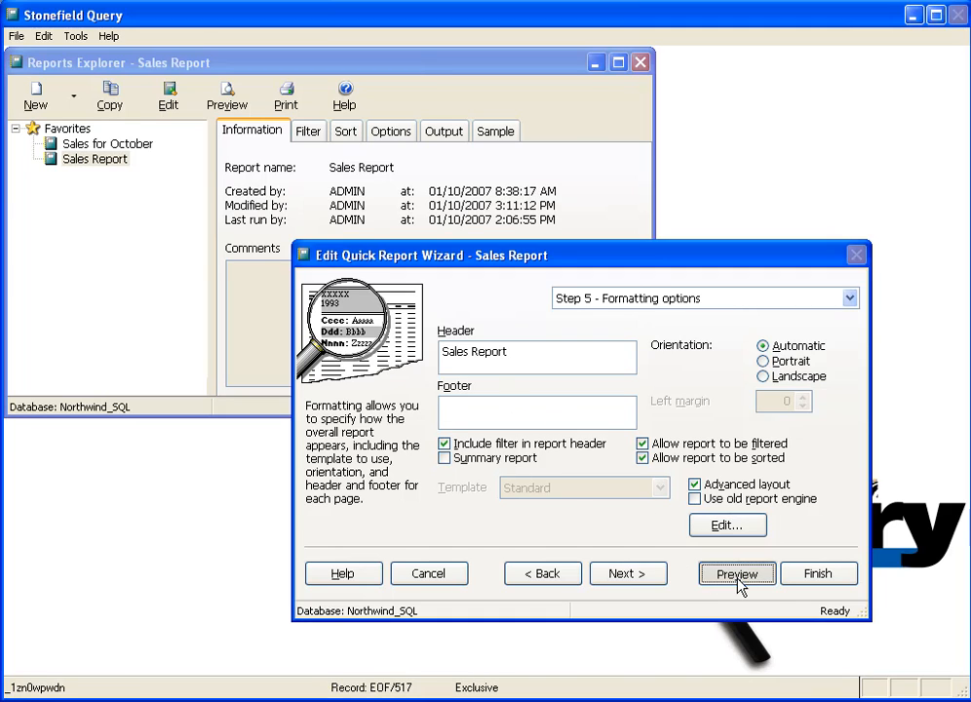
{"action": "left_click", "coordinate": [441, 327]}
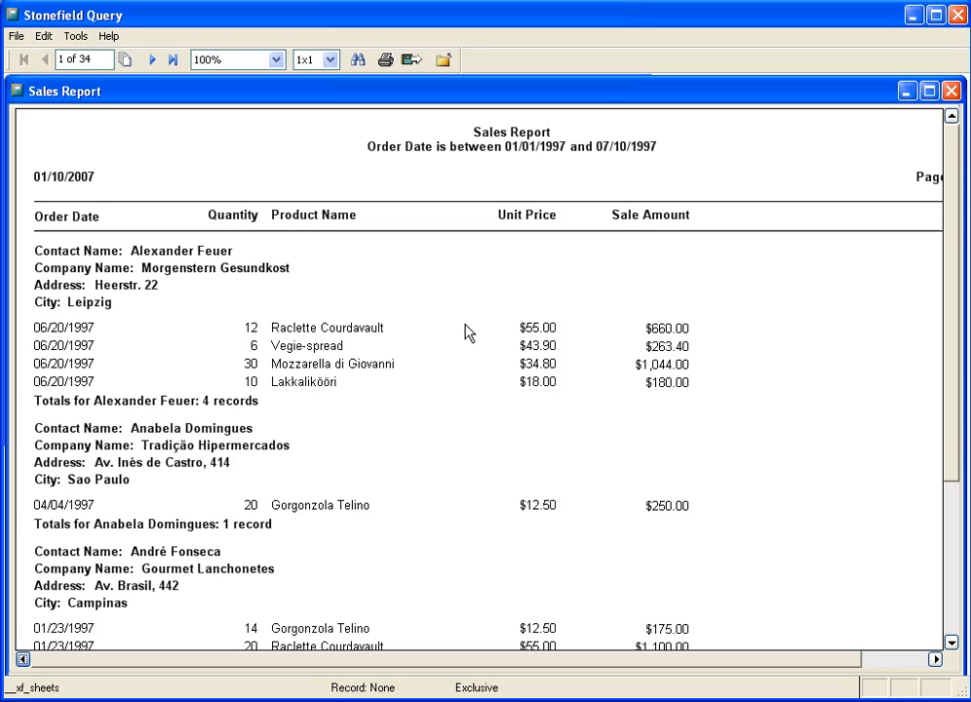
{"action": "left_click", "coordinate": [443, 61]}
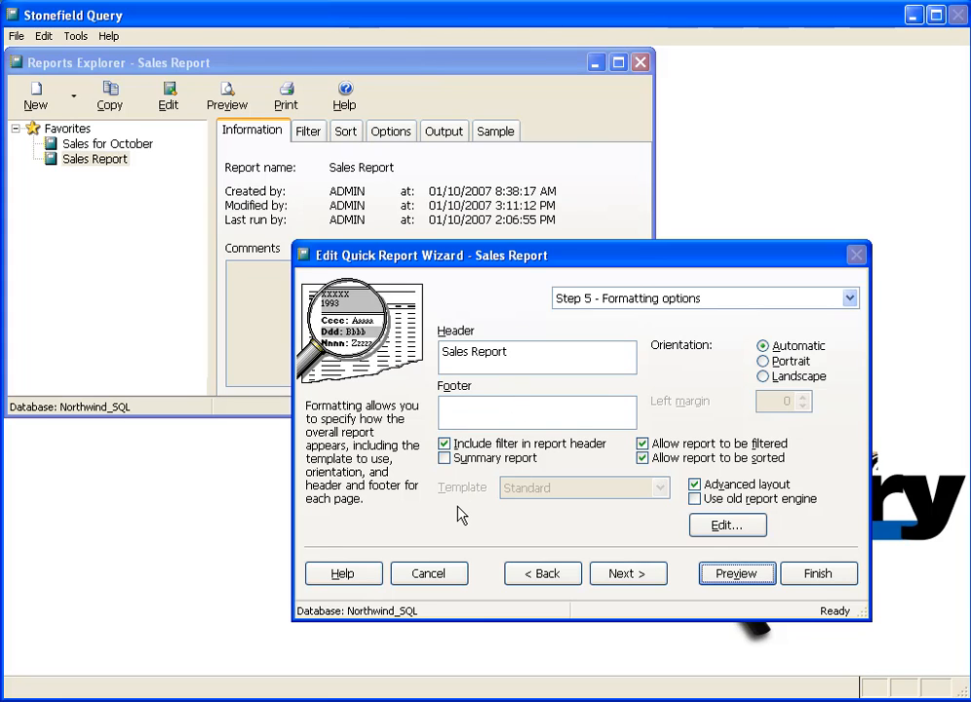
Finish editing Sales Report and run its preview from the Reports Explorer with order dates between 01/01/1997 and 07/10/1997
{"action": "left_click", "coordinate": [797, 575]}
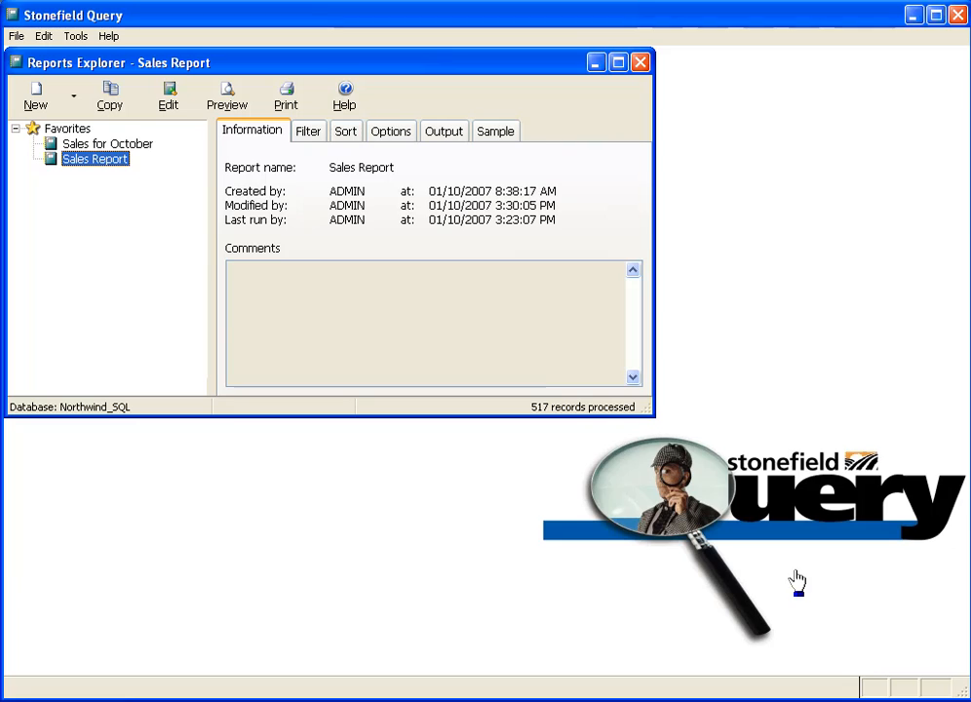
{"action": "left_click", "coordinate": [234, 98]}
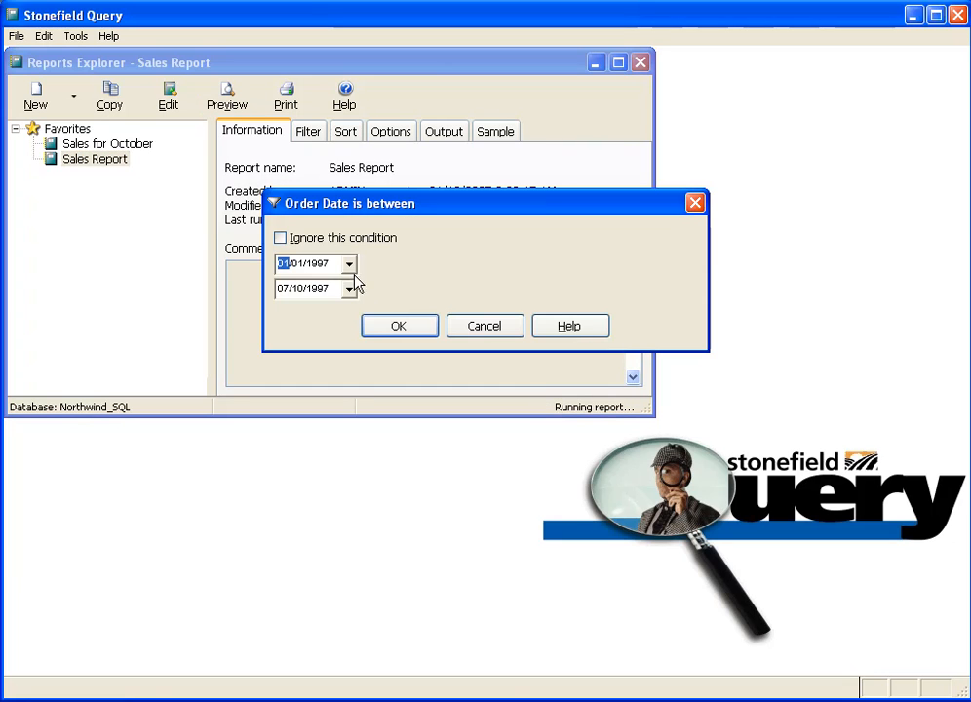
{"action": "left_click", "coordinate": [399, 326]}
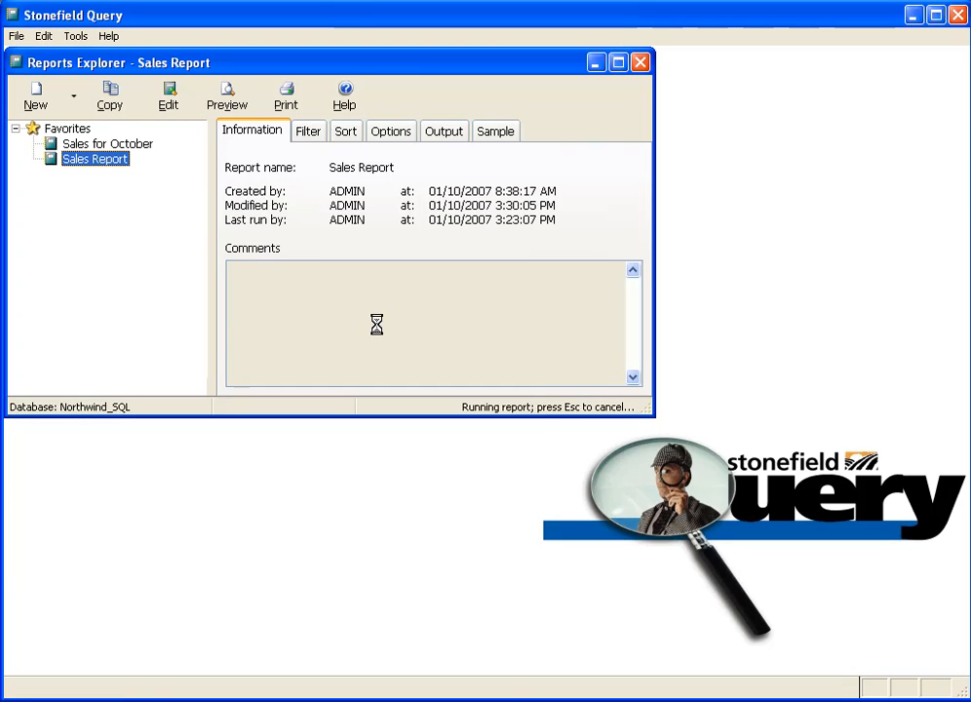